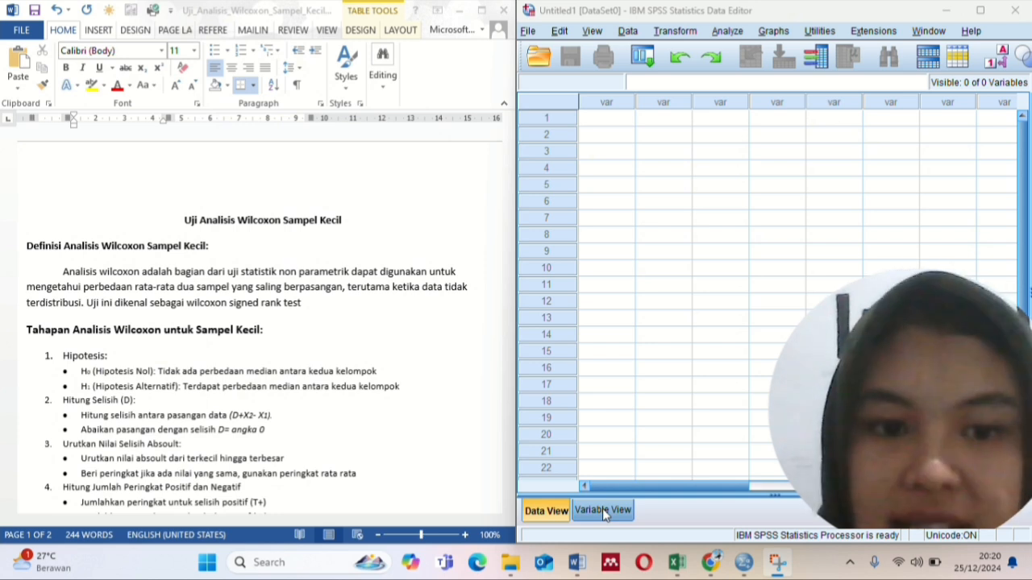
# Define two variables named Sebelum and Sesudah in the variable definitions of the empty dataset
pyautogui.click(602, 508)
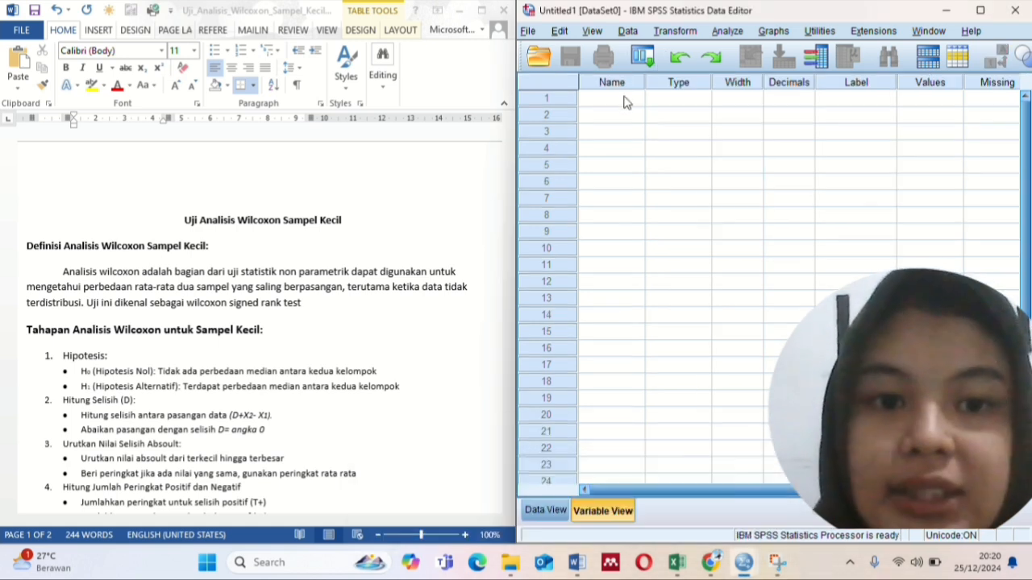
pyautogui.click(625, 97)
pyautogui.write('Sebelum')
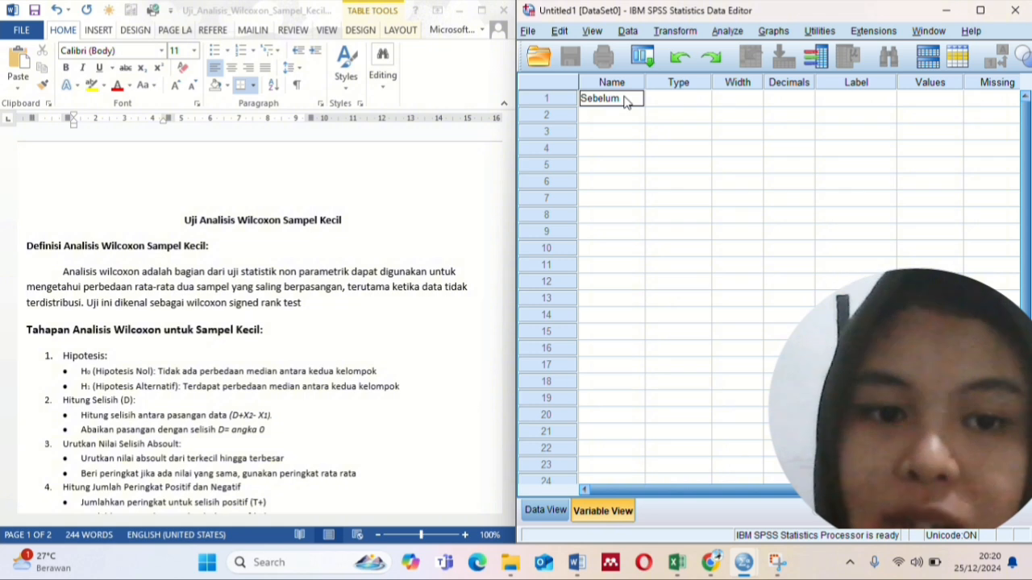
pyautogui.press('Return')
pyautogui.write('Sesdua')
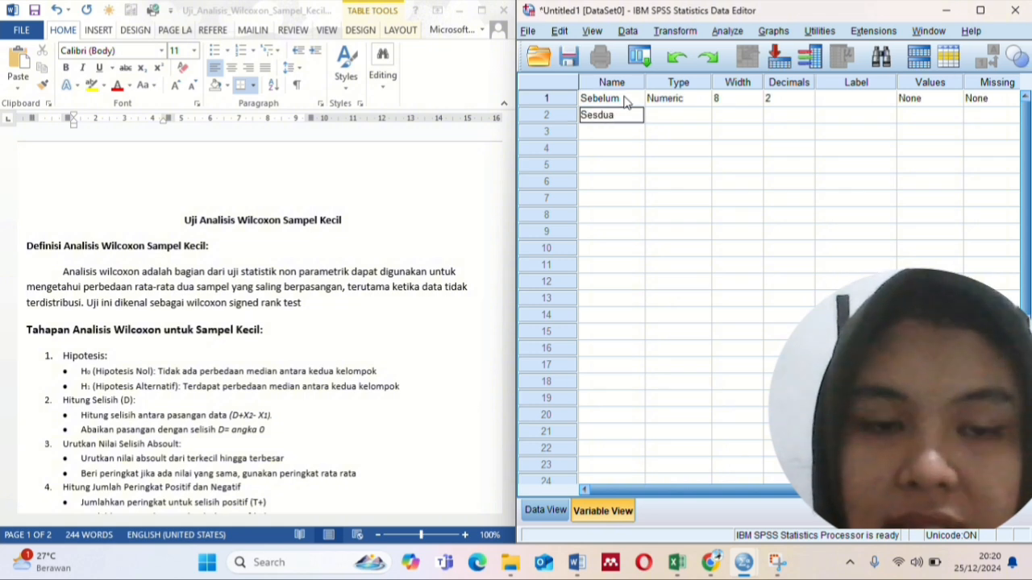
pyautogui.press('BackSpace')
pyautogui.press('BackSpace')
pyautogui.press('BackSpace')
pyautogui.press('BackSpace')
pyautogui.write('udah')
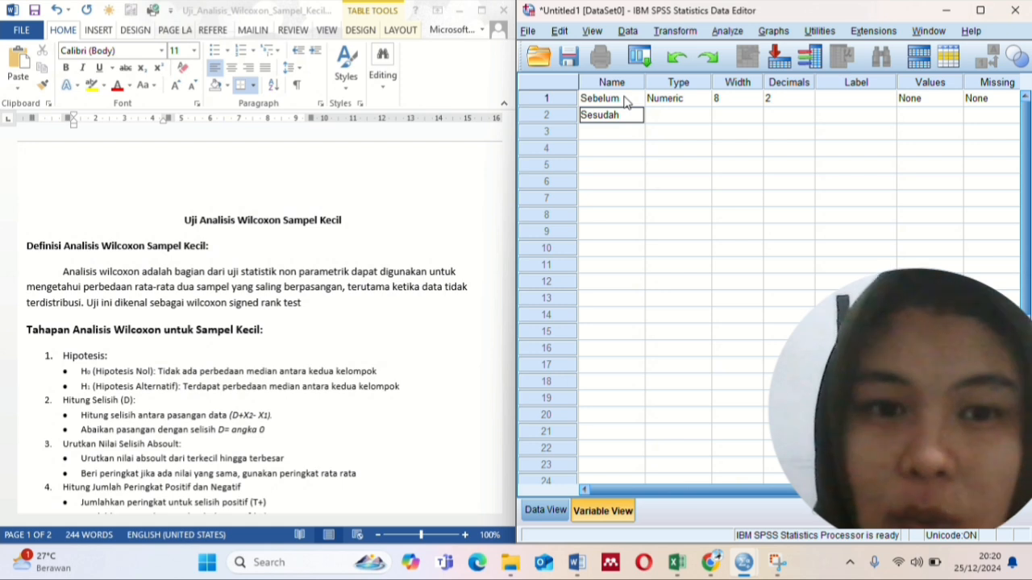
# Label the variable Sebelum as "Sebelum pelatihan" and the variable Sesudah as "Sesudah pelatihan"
pyautogui.press('Tab')
pyautogui.press('Tab')
pyautogui.press('Tab')
pyautogui.press('Tab')
pyautogui.press('Up')
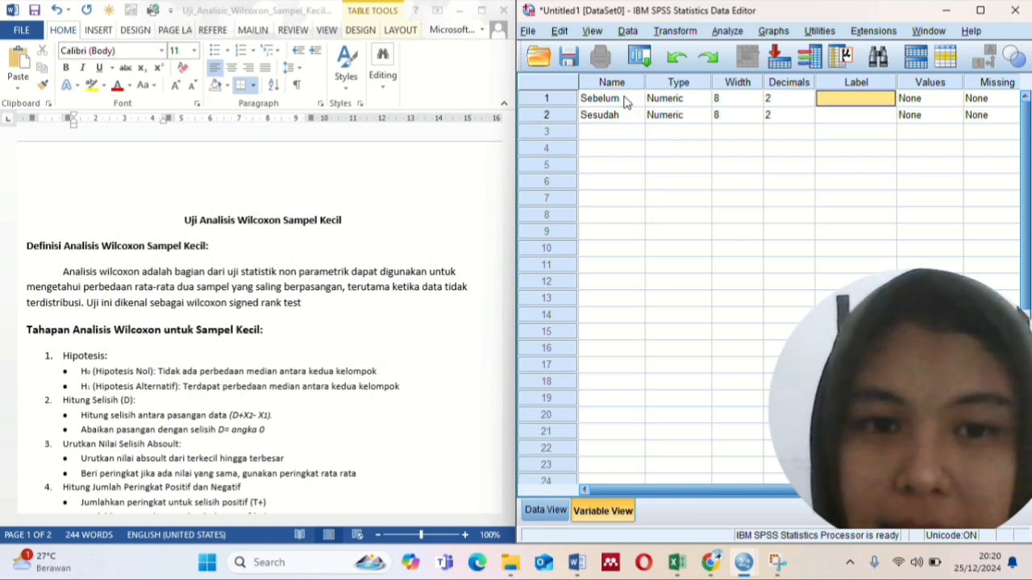
pyautogui.write('Sebelum')
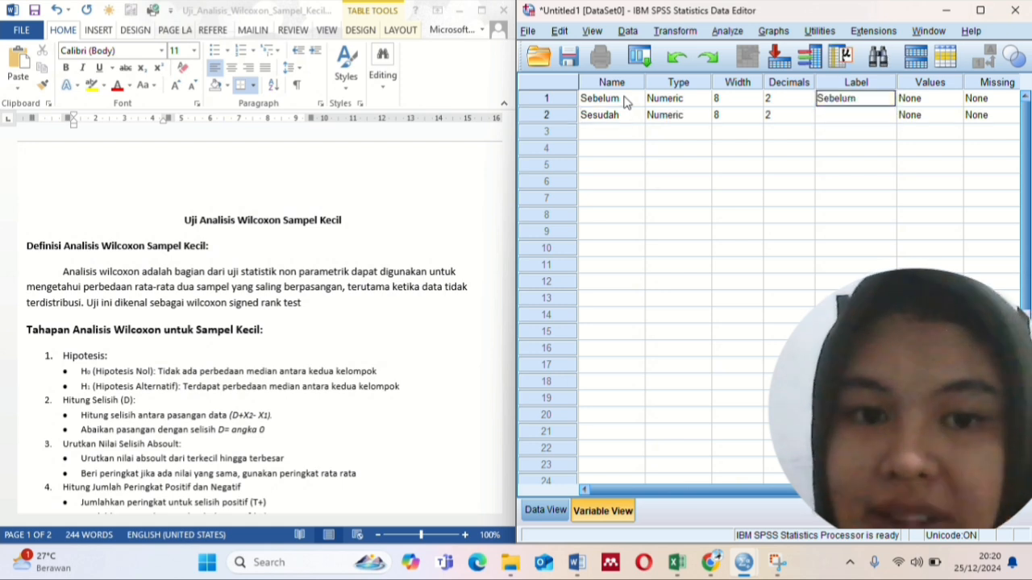
pyautogui.write(' pelatihan')
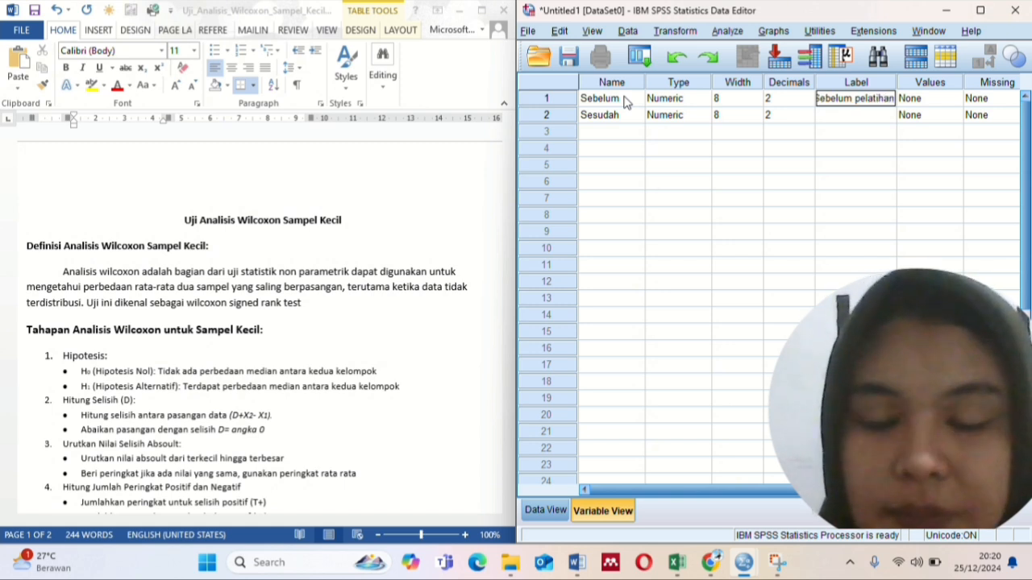
pyautogui.press('Return')
pyautogui.write('Sesudah p')
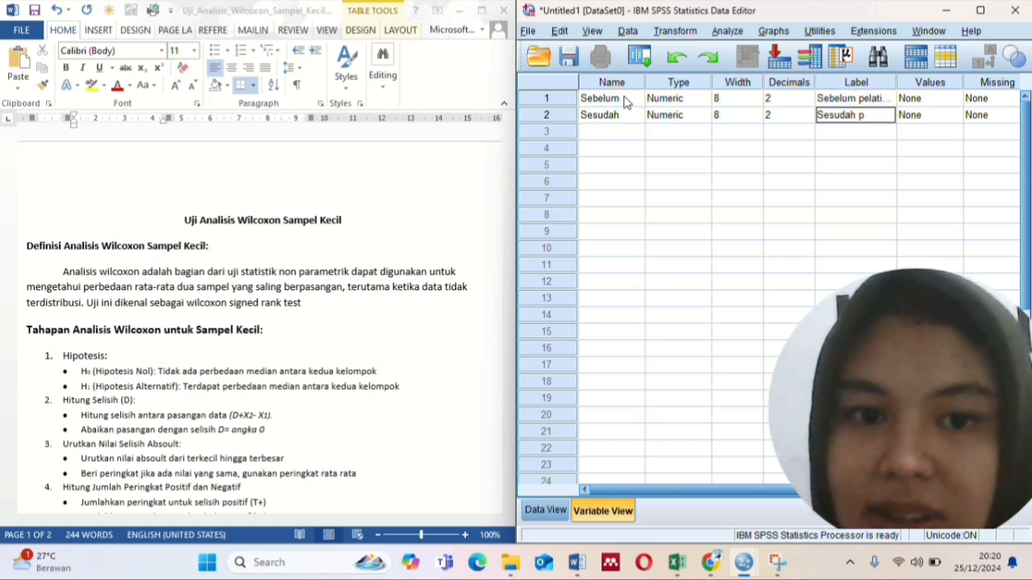
pyautogui.write('elatihan')
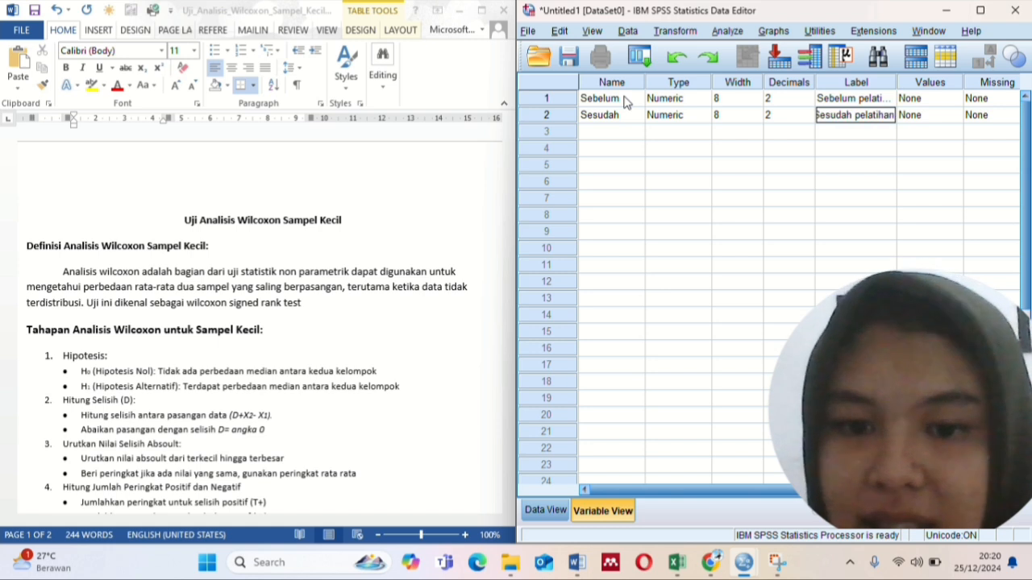
# Set the decimals of both the Sebelum and Sesudah variables to 0
pyautogui.click(796, 98)
pyautogui.click(808, 103)
pyautogui.click(806, 117)
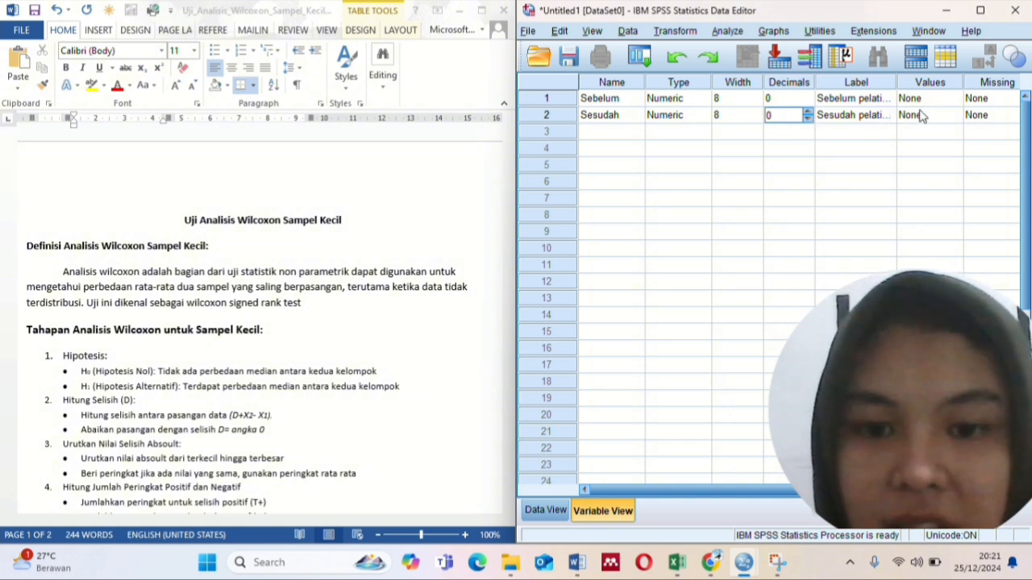
# Show the empty data grid, copy the training scores in A2:B9 of the Excel workbook, and return to the SPSS Data Editor
pyautogui.click(544, 515)
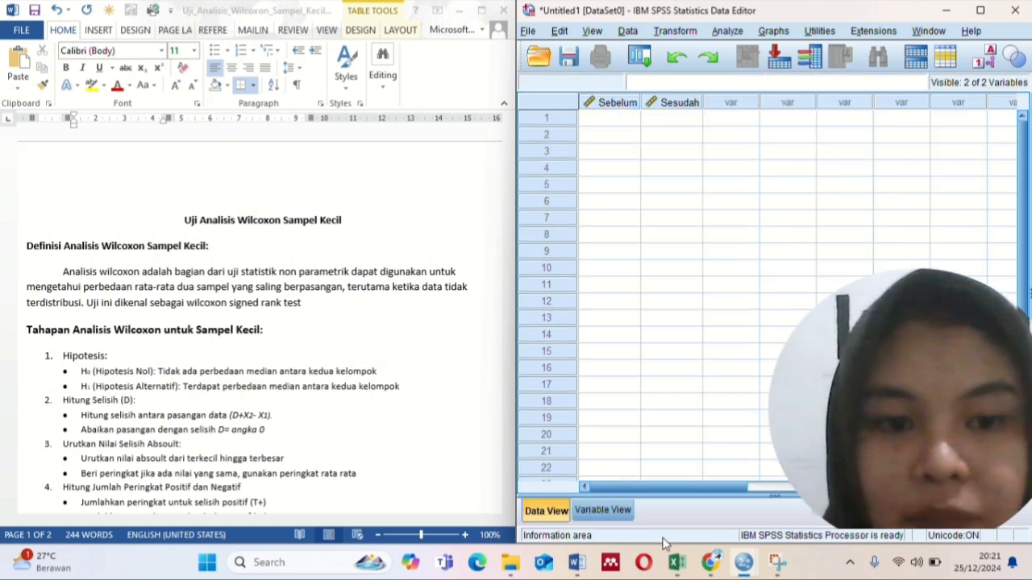
pyautogui.moveTo(676, 561)
pyautogui.click(693, 483)
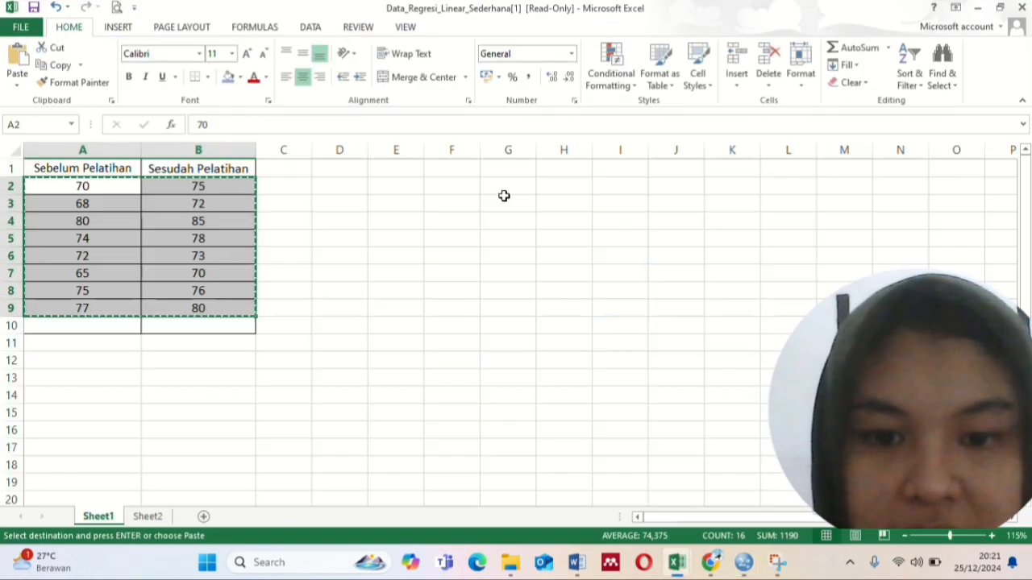
pyautogui.moveTo(86, 186); pyautogui.dragTo(198, 307)
pyautogui.hotkey('ctrl', 'c')
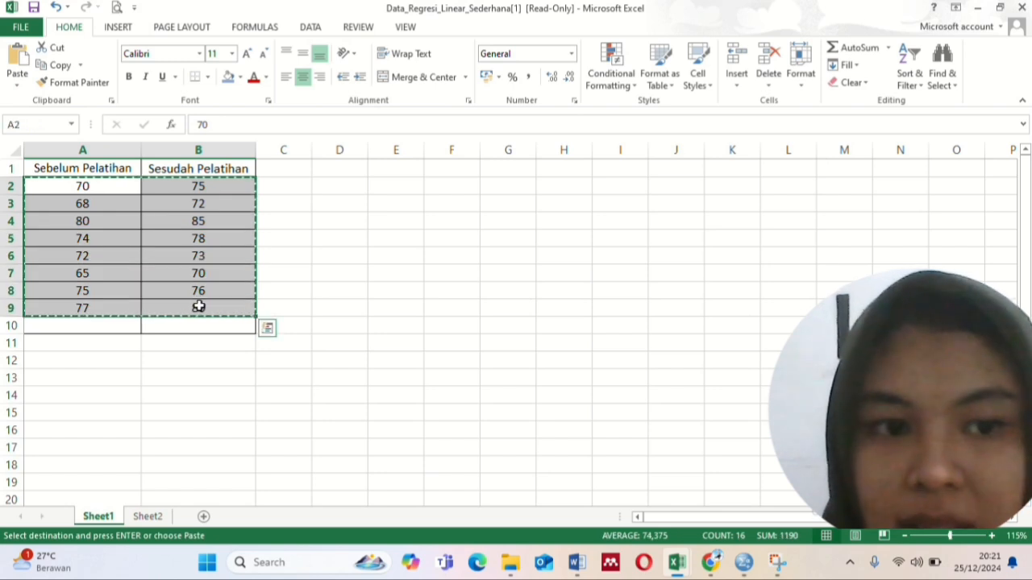
pyautogui.moveTo(710, 562)
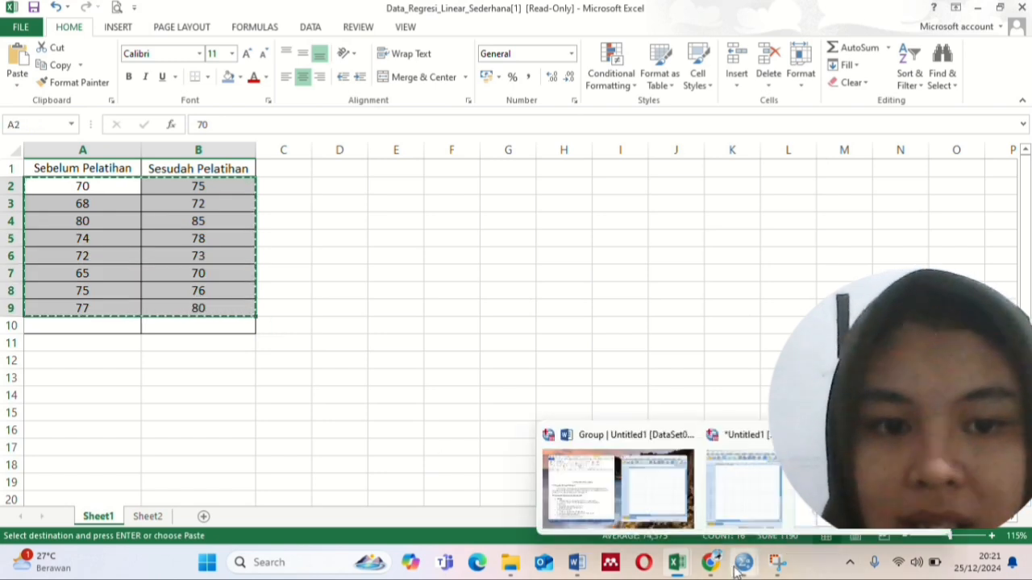
pyautogui.click(683, 509)
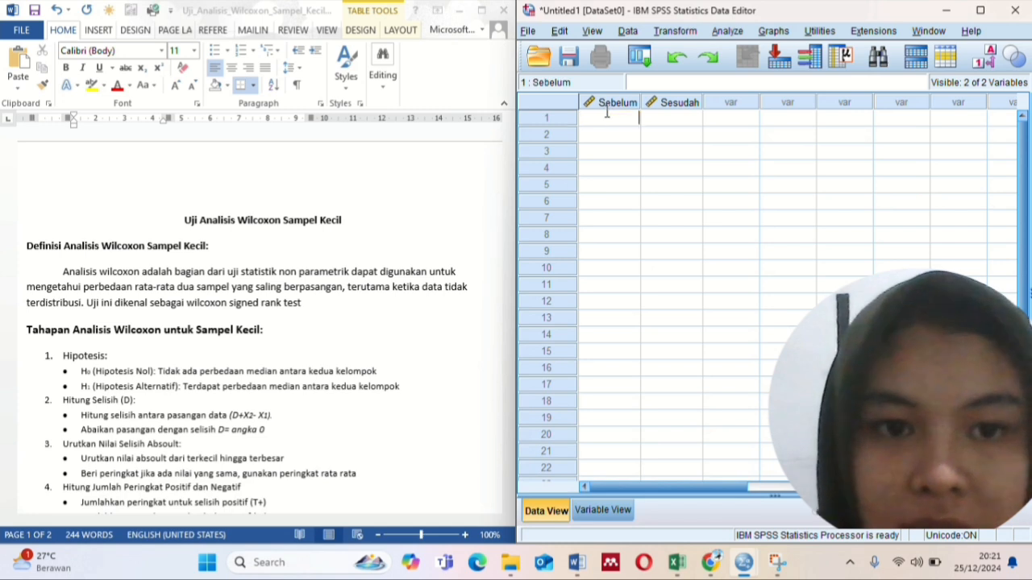
pyautogui.write('72\t73')
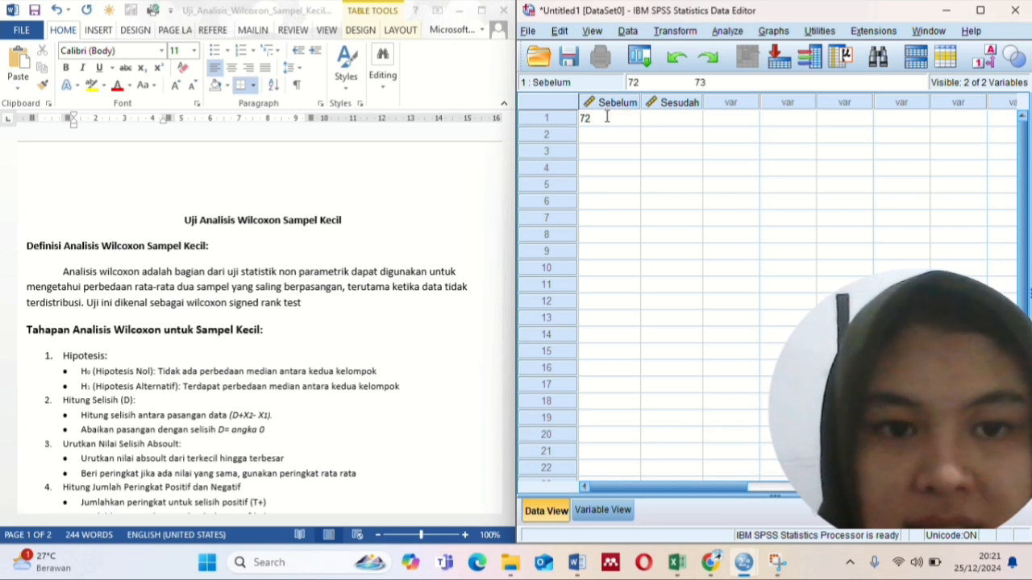
pyautogui.doubleClick(610, 121)
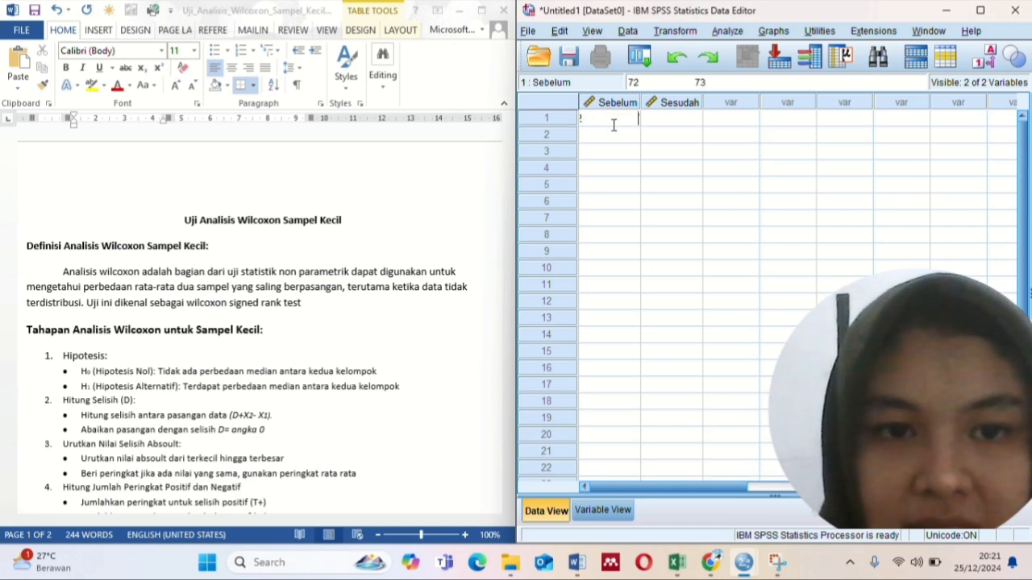
pyautogui.press('BackSpace')
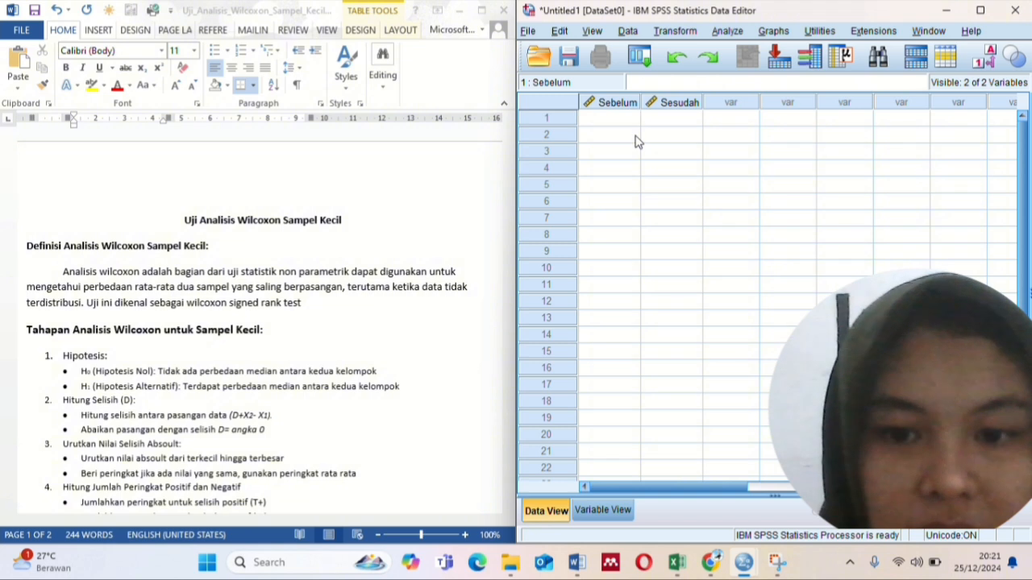
# Paste the copied scores into the Sebelum and Sesudah columns, starting at the first case of Sebelum
pyautogui.click(635, 137)
pyautogui.click(623, 122)
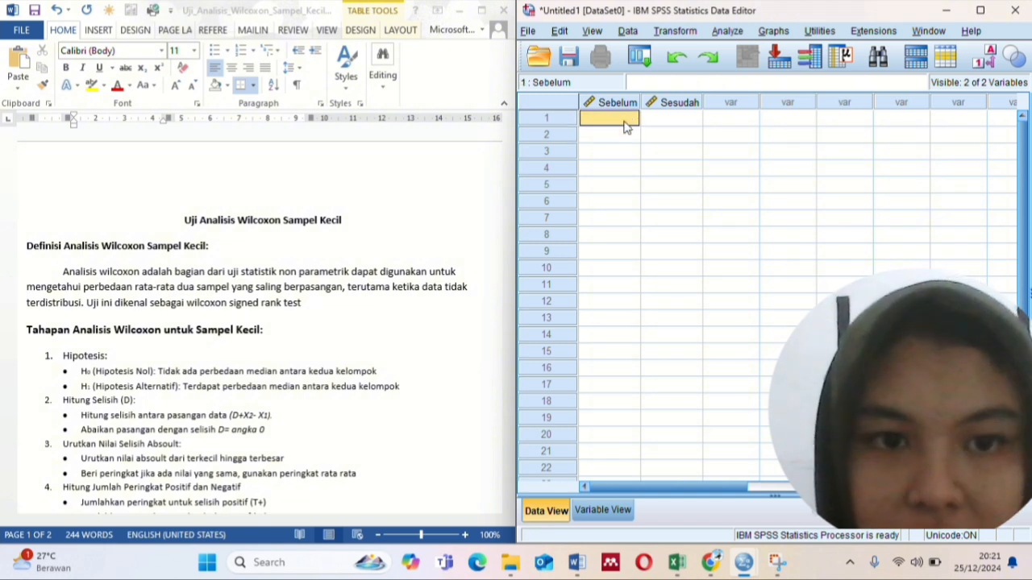
pyautogui.hotkey('ctrl', 'v')
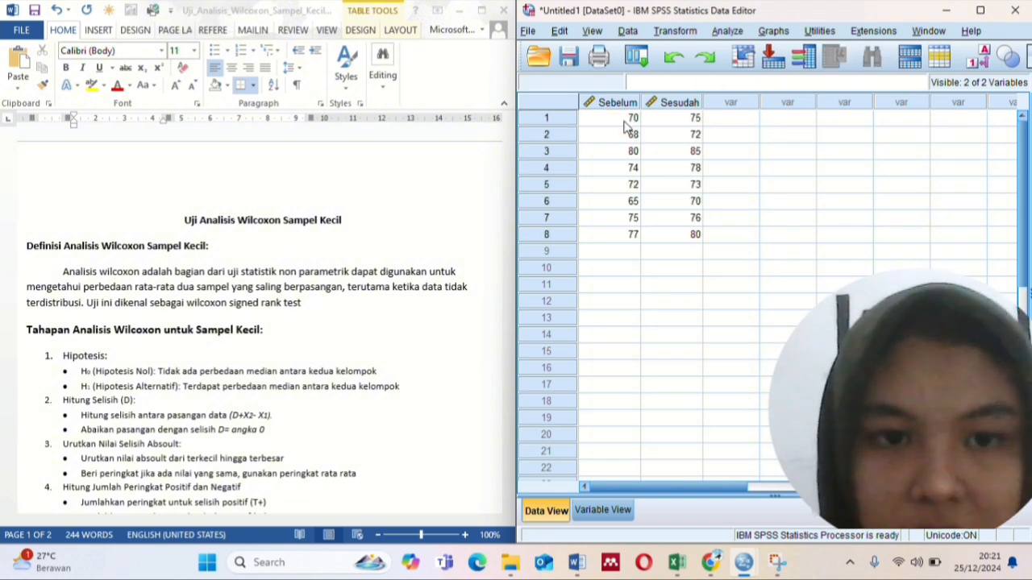
# Open the legacy nonparametric test for two related samples
pyautogui.click(729, 34)
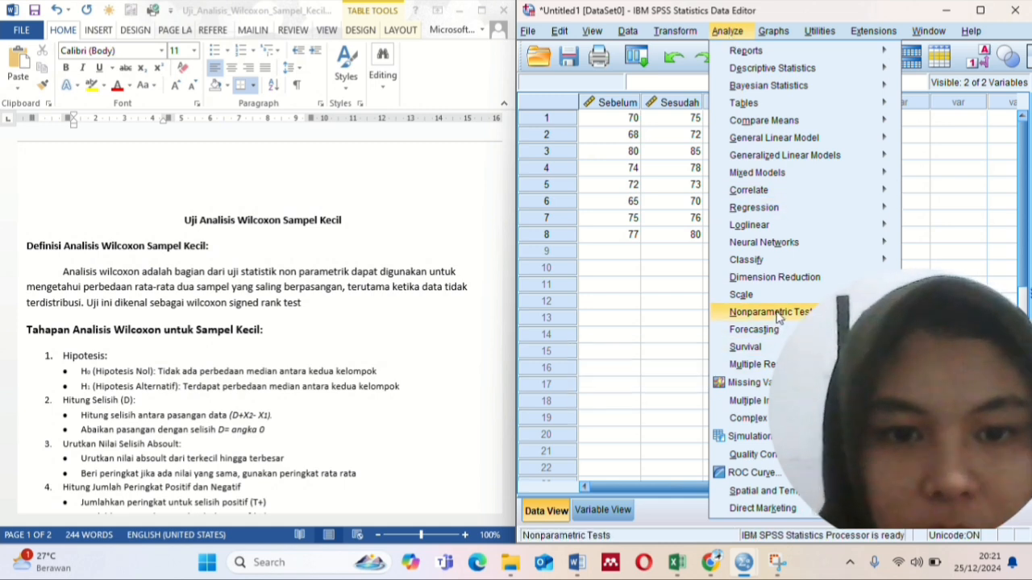
pyautogui.moveTo(779, 318)
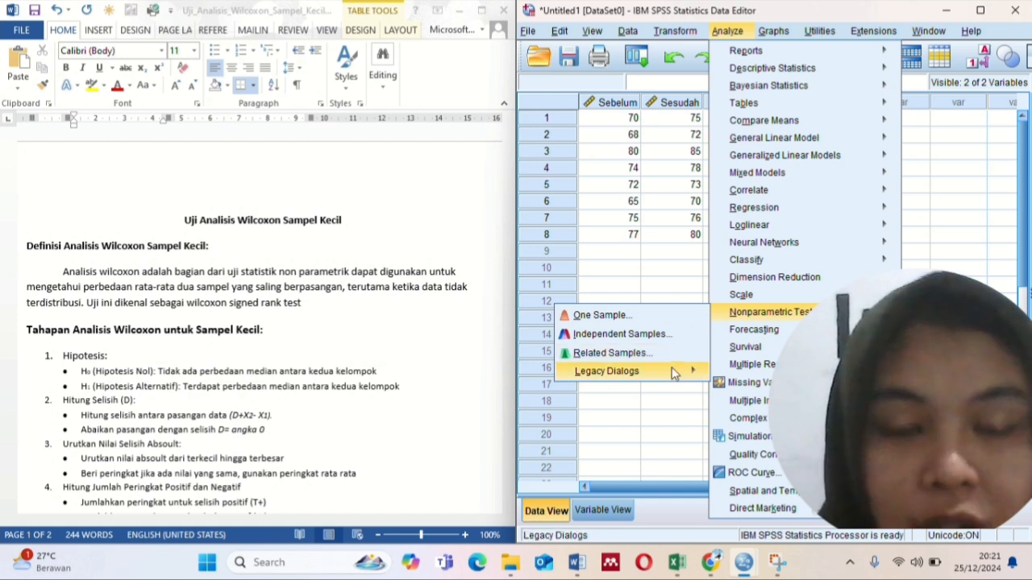
pyautogui.moveTo(674, 377)
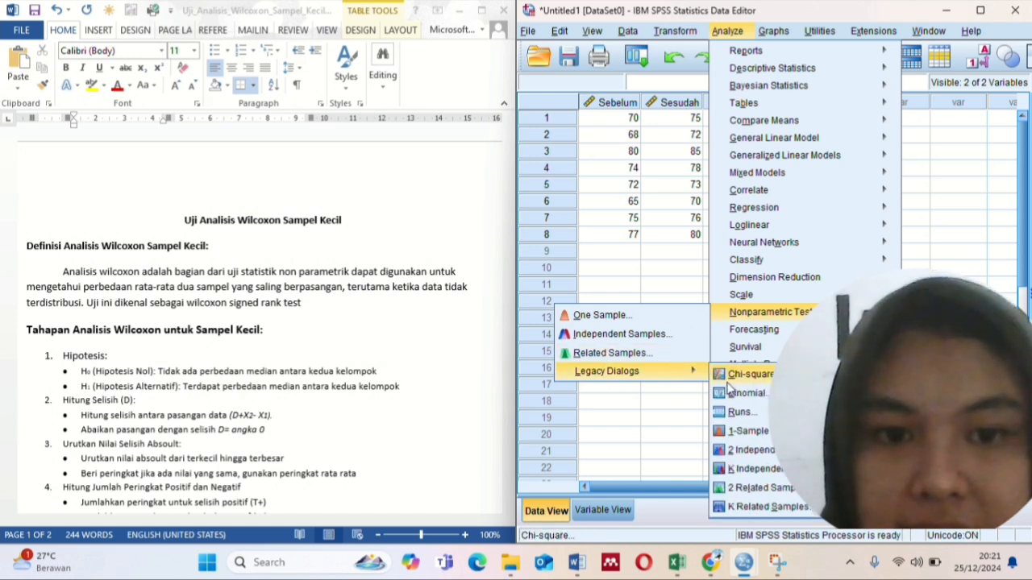
pyautogui.click(749, 488)
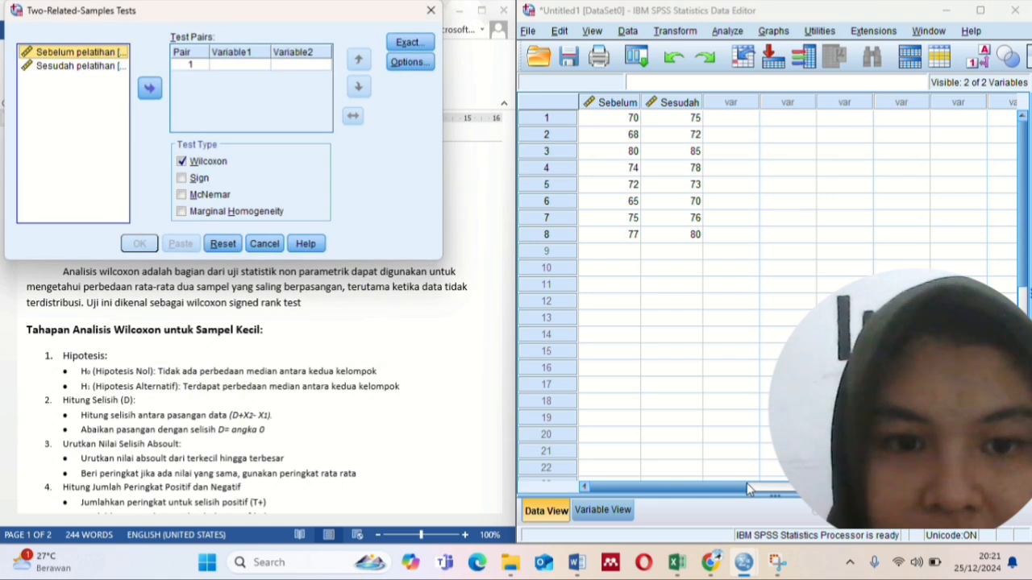
pyautogui.click(149, 87)
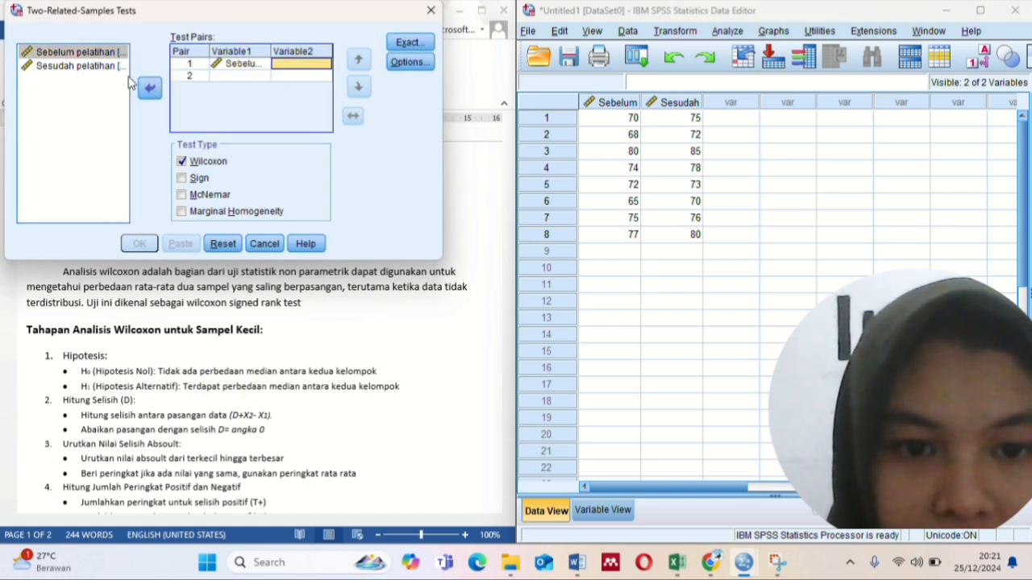
pyautogui.click(105, 68)
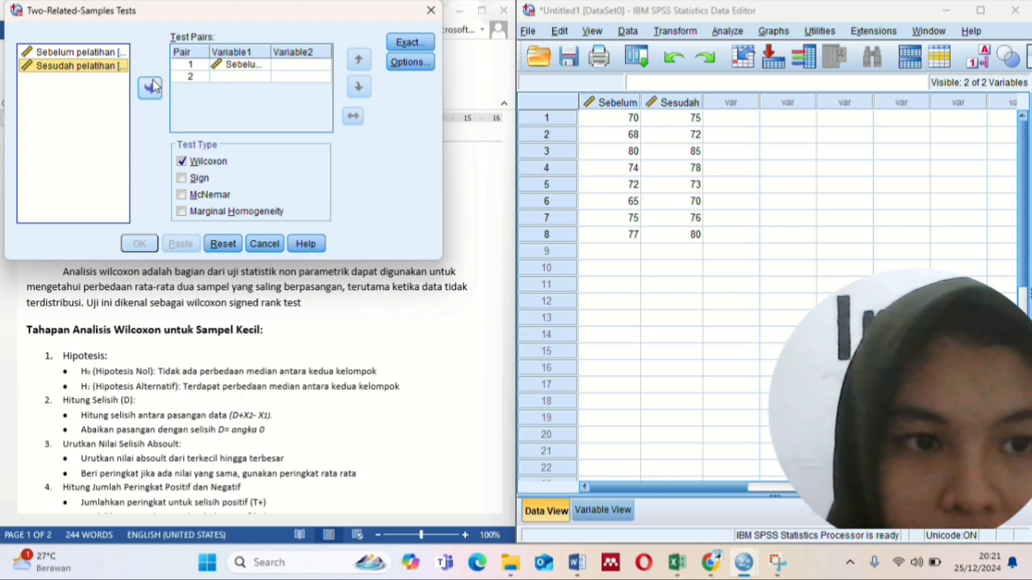
pyautogui.click(155, 90)
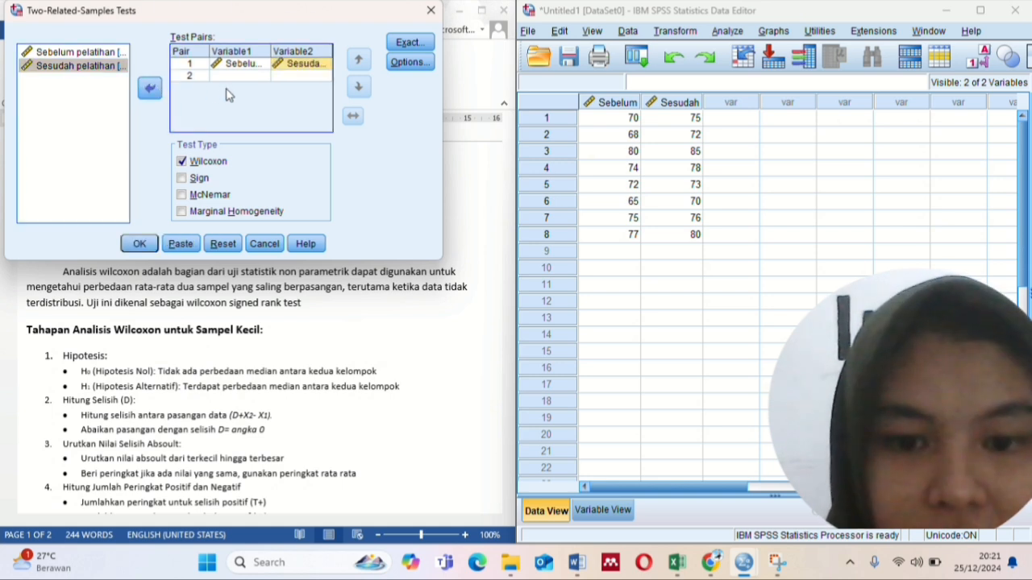
pyautogui.click(223, 245)
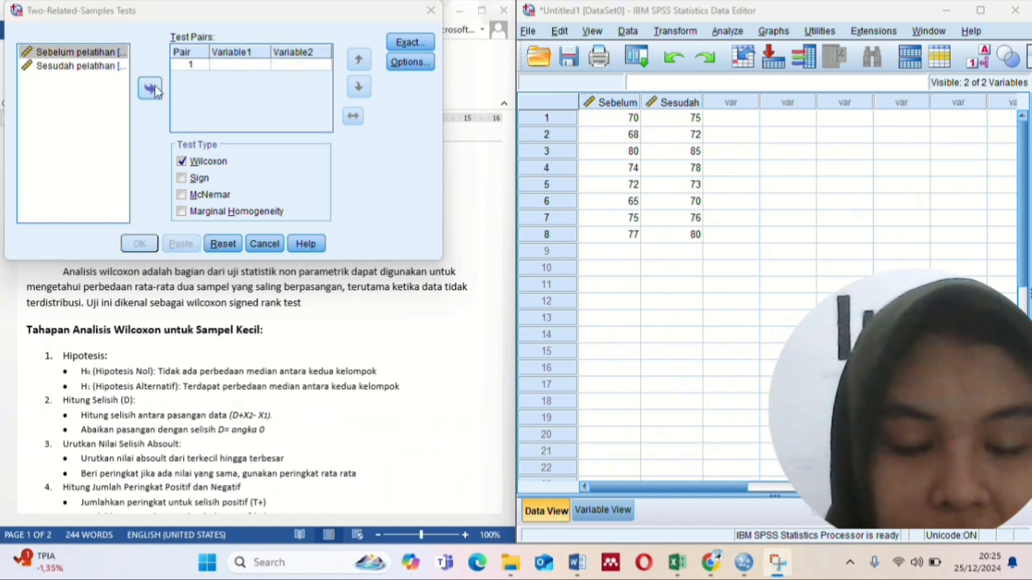
pyautogui.click(152, 90)
pyautogui.click(103, 68)
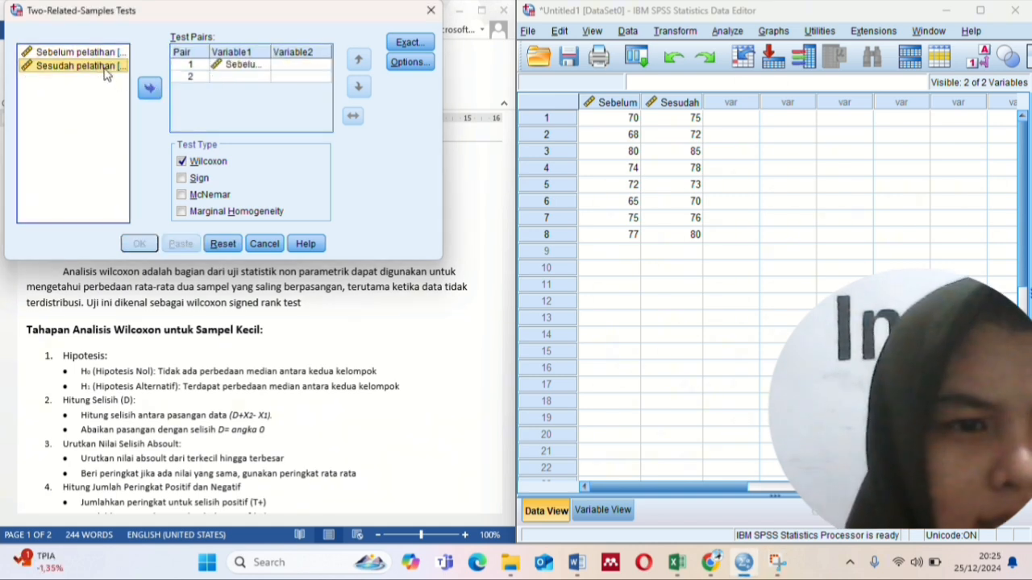
pyautogui.doubleClick(104, 70)
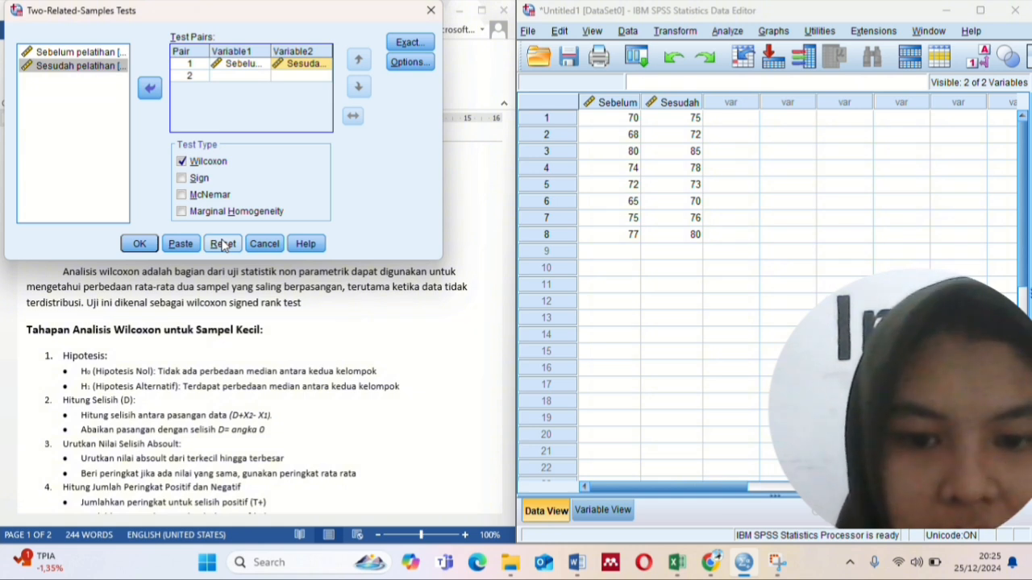
pyautogui.click(223, 245)
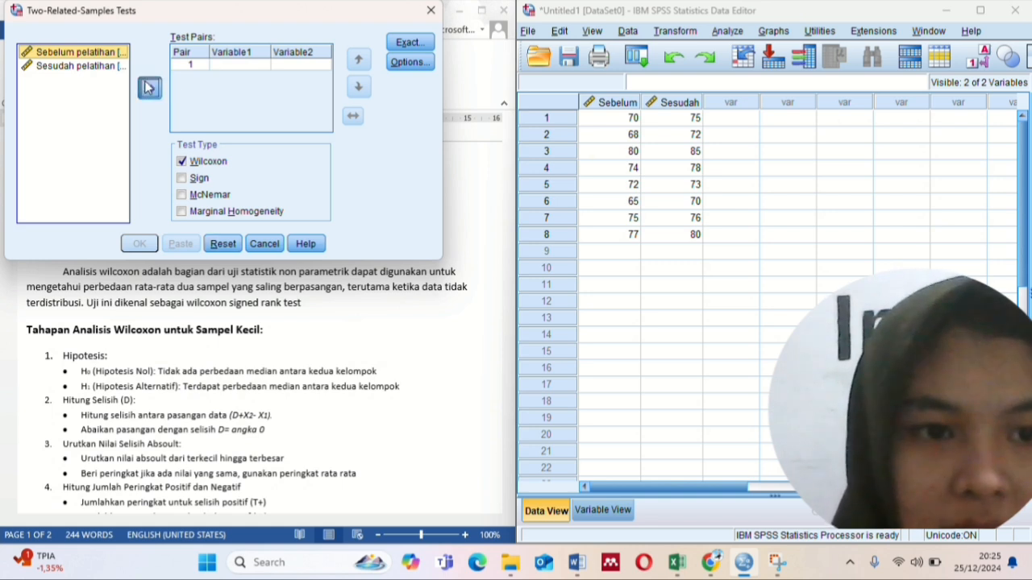
# Run the Wilcoxon test with Sebelum pelatihan and Sesudah pelatihan as the pair, and select the Ranks table in the output
pyautogui.click(149, 87)
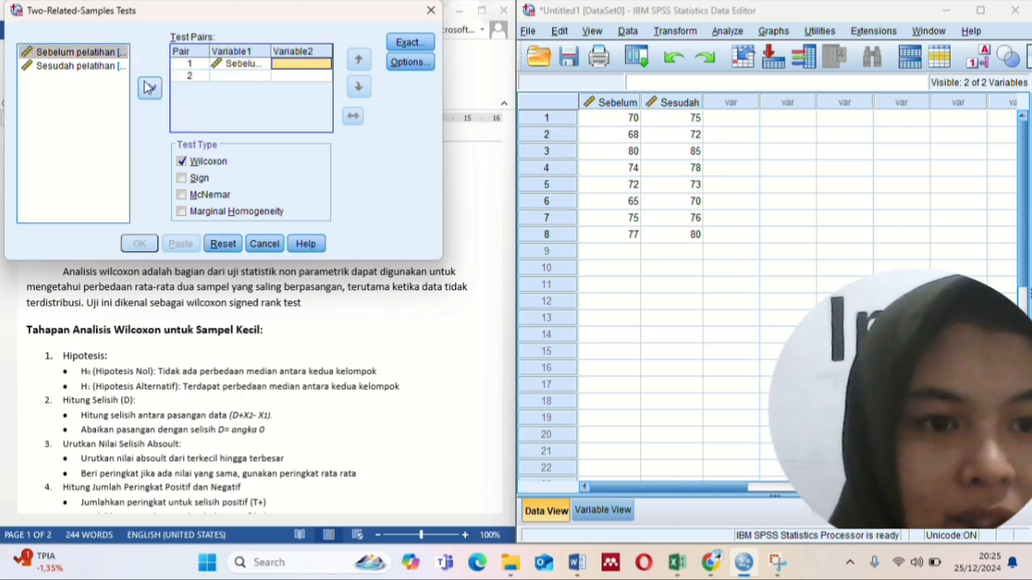
pyautogui.click(103, 68)
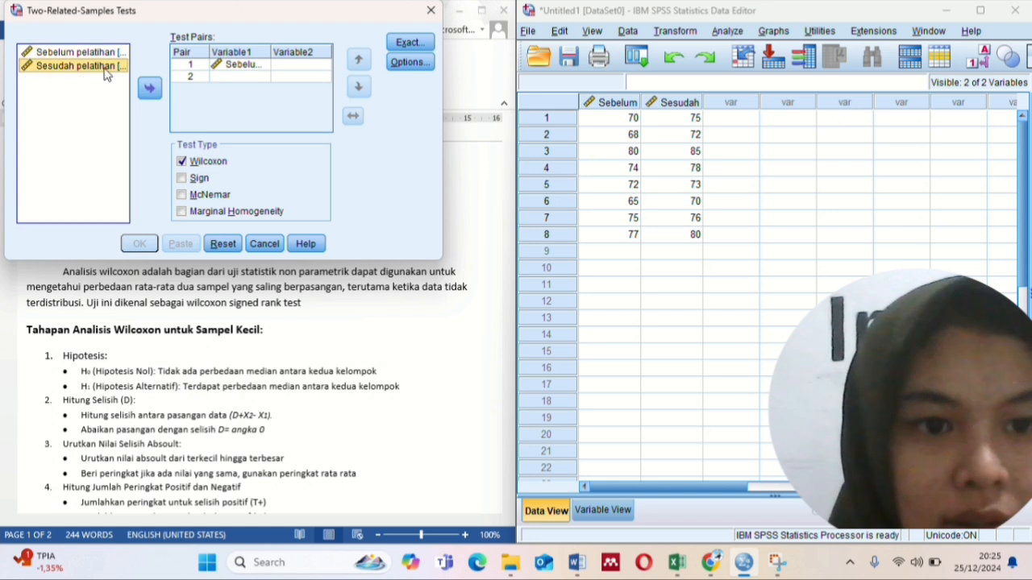
pyautogui.click(148, 89)
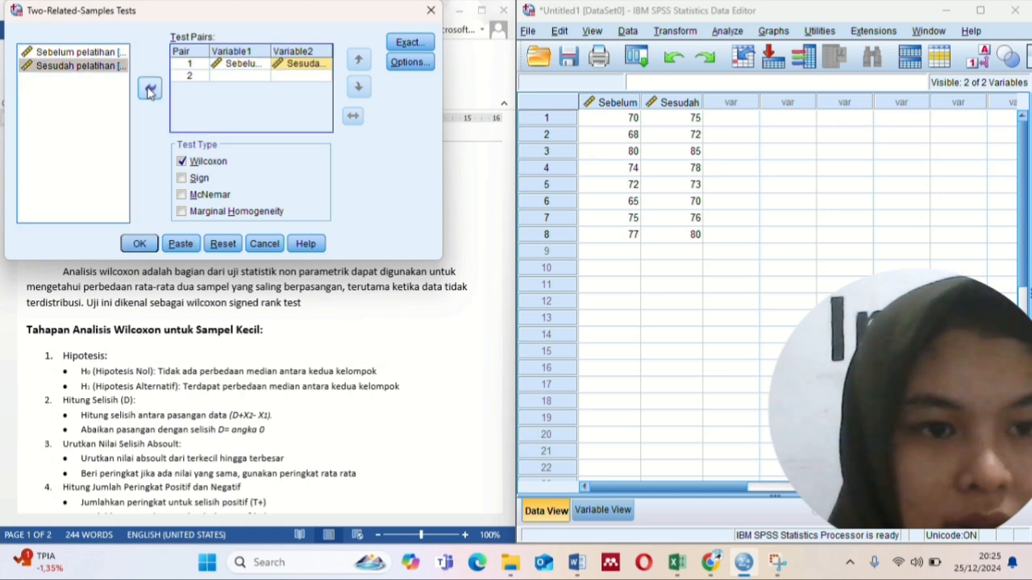
pyautogui.click(141, 245)
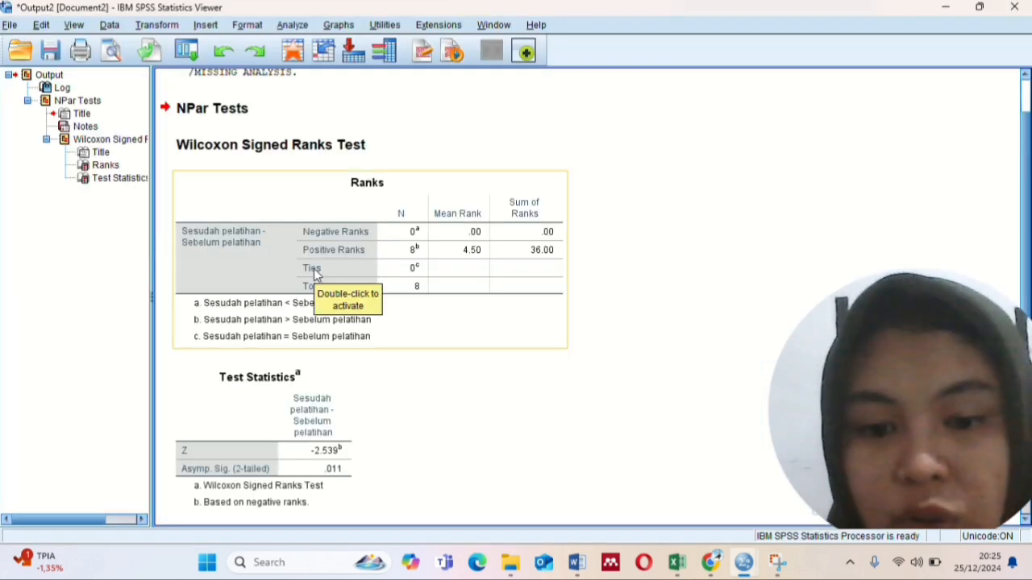
pyautogui.click(229, 236)
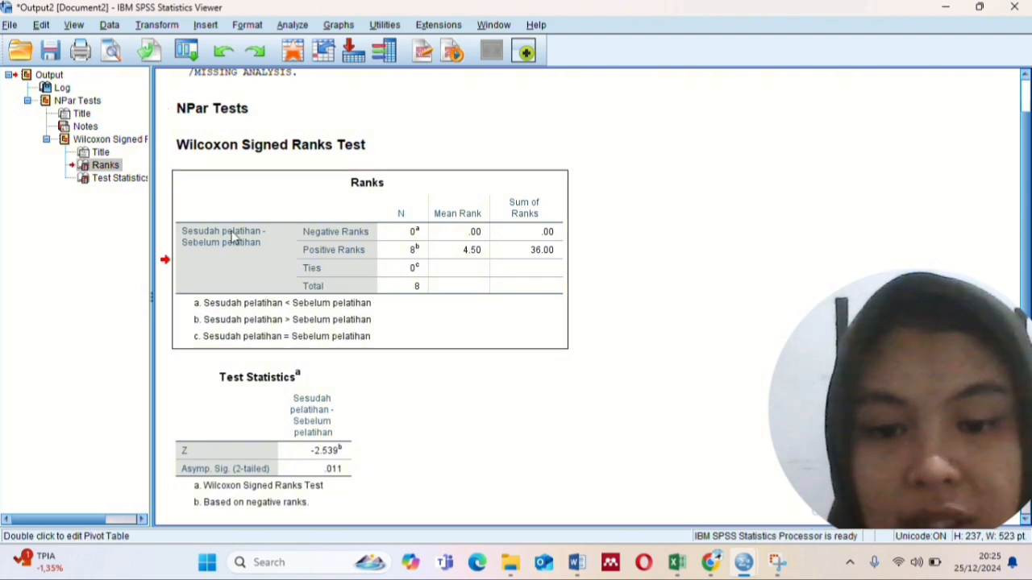